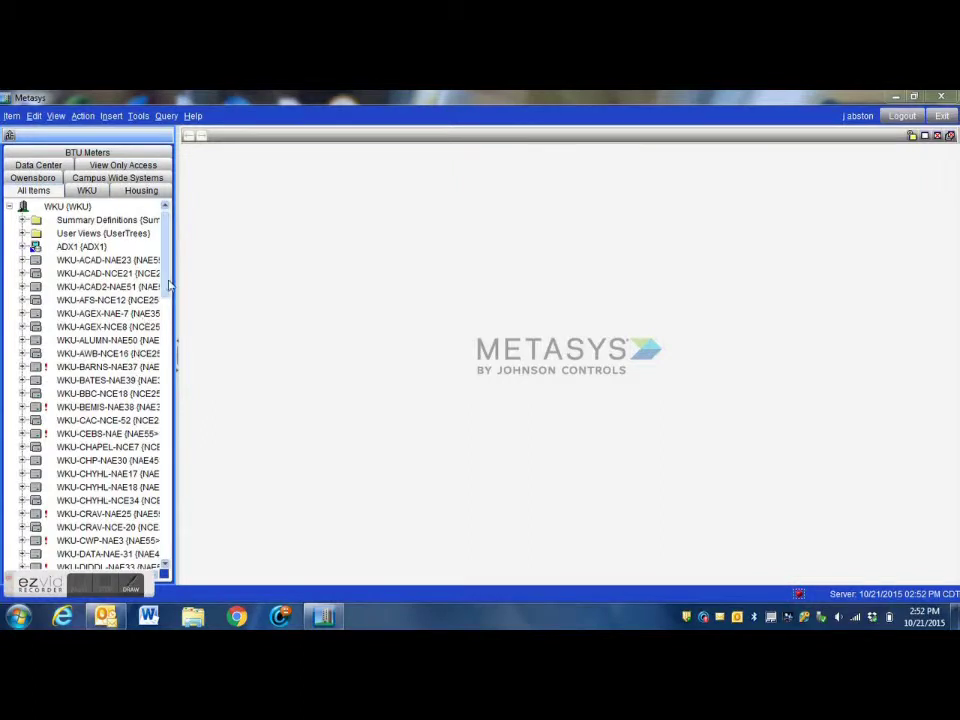
Expand WKU-DUC-AHU-G01 and its FCB bus, then open the Bookstore Power Meter summary.
scroll(170, 287, down, 3)
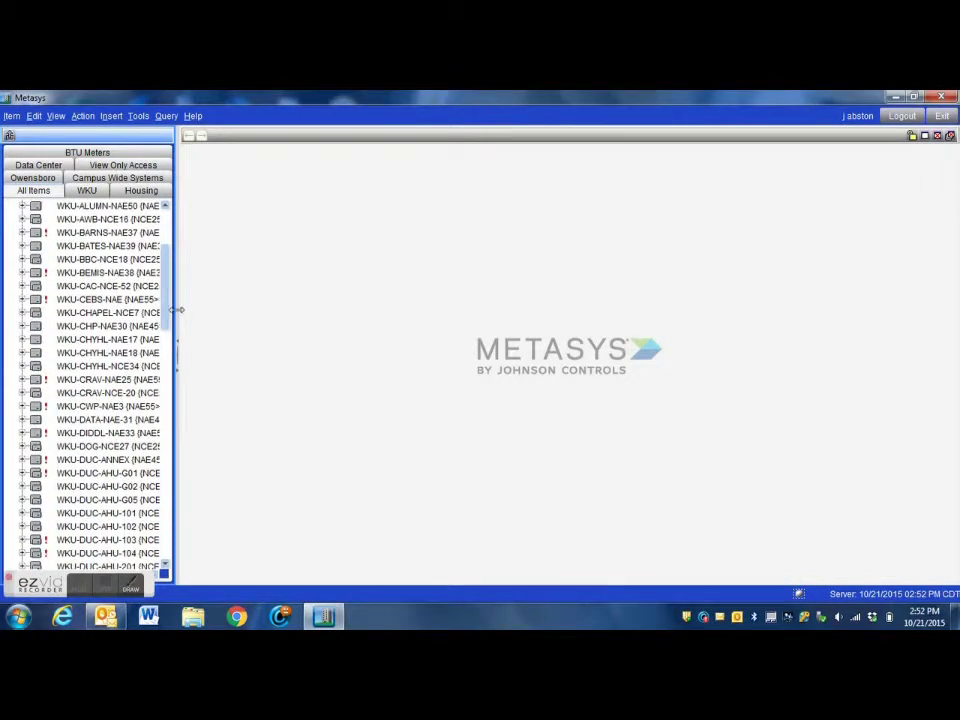
scroll(45, 455, down, 2)
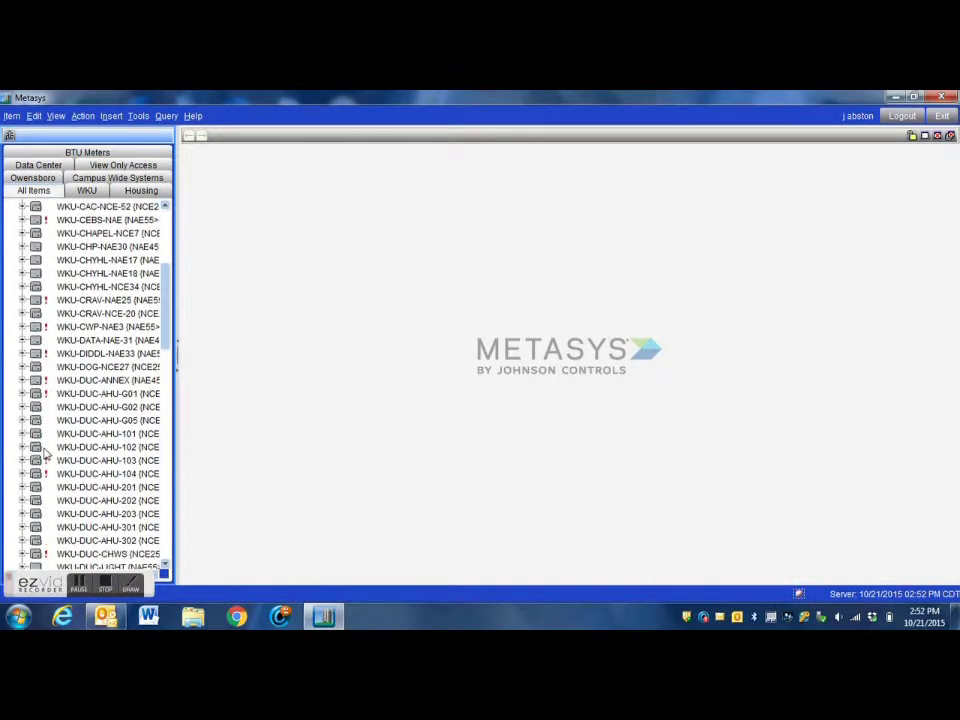
click(22, 393)
scroll(90, 393, down, 2)
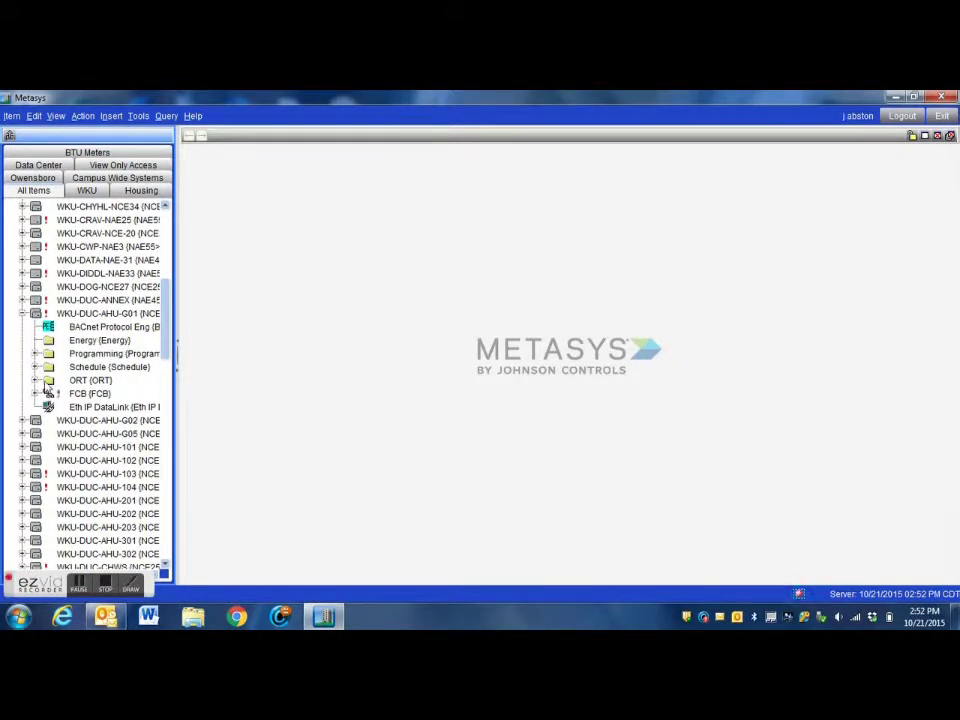
click(35, 393)
scroll(38, 398, down, 9)
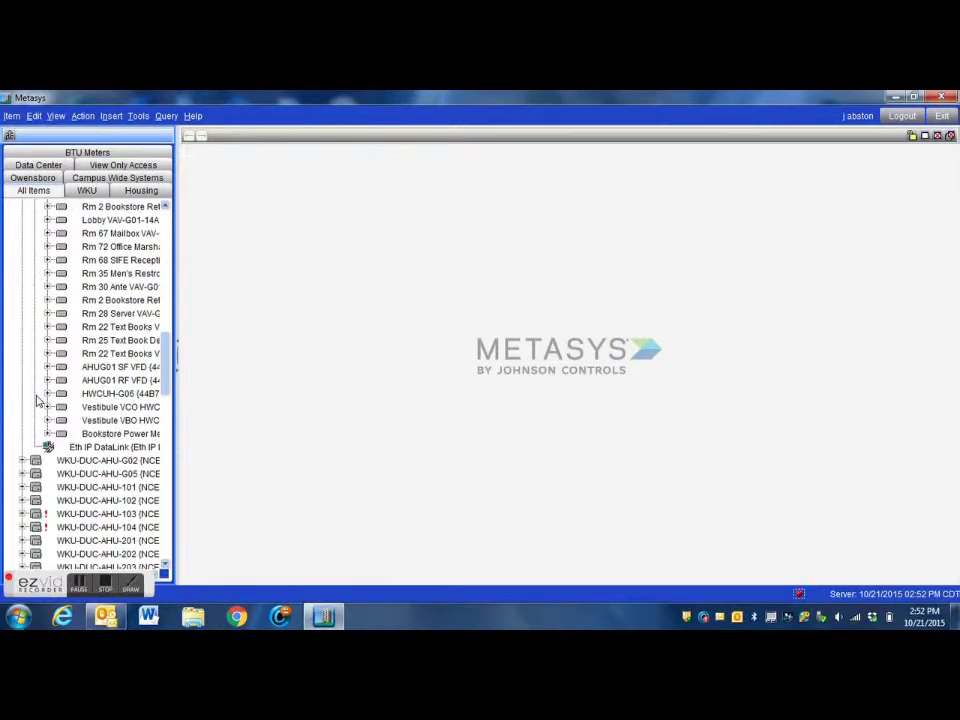
double_click(126, 435)
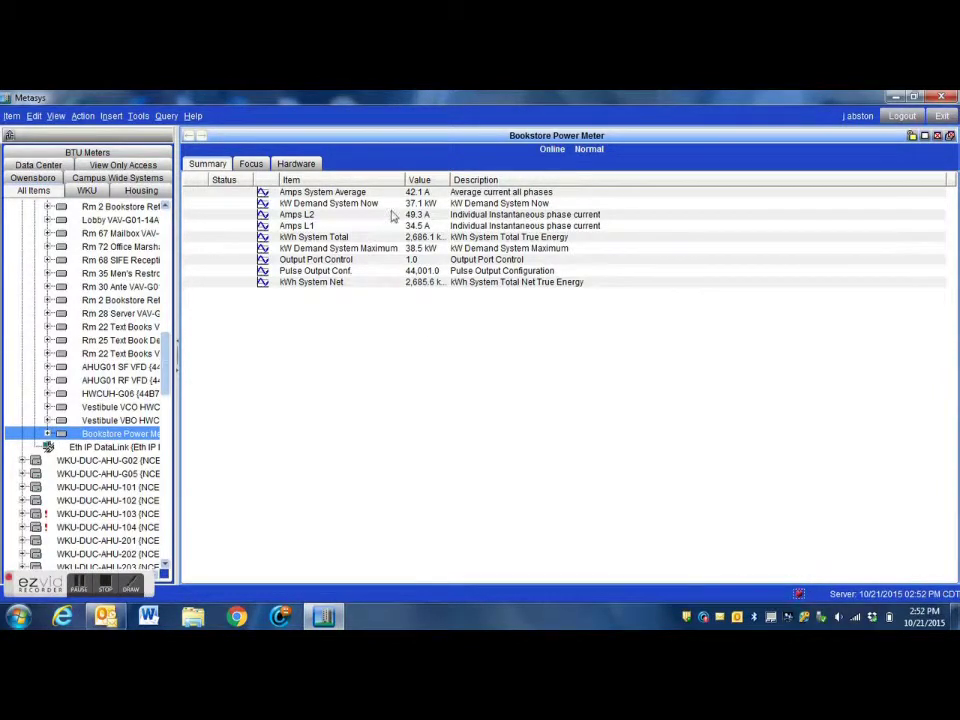
Select the kW Demand System Now reading (37.1 kW) and choose the Energy folder as parent.
click(422, 204)
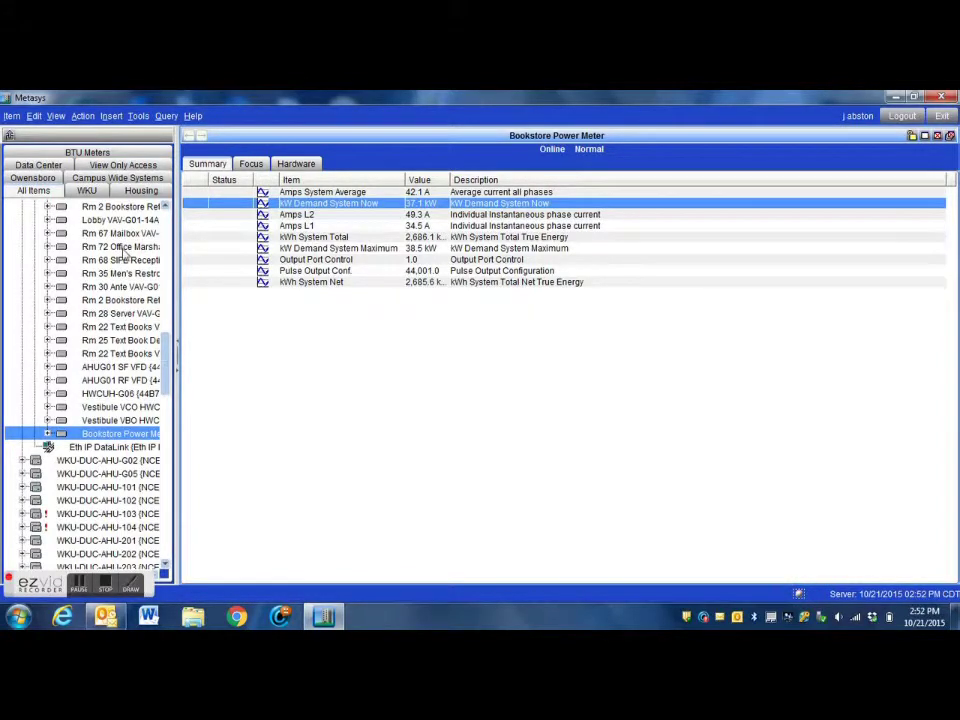
scroll(123, 250, up, 7)
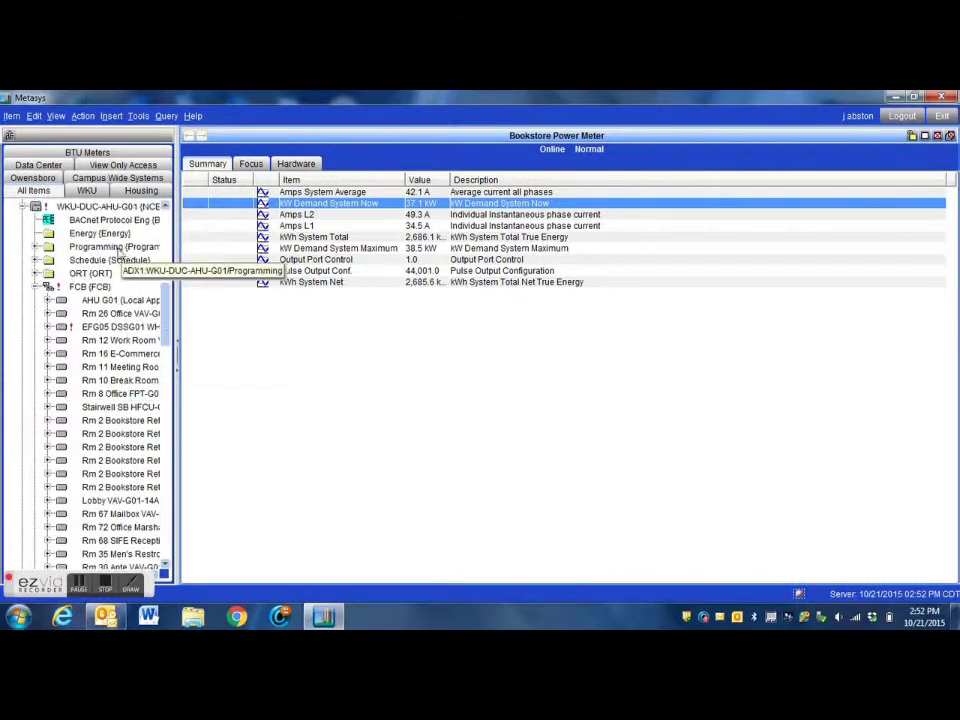
click(99, 232)
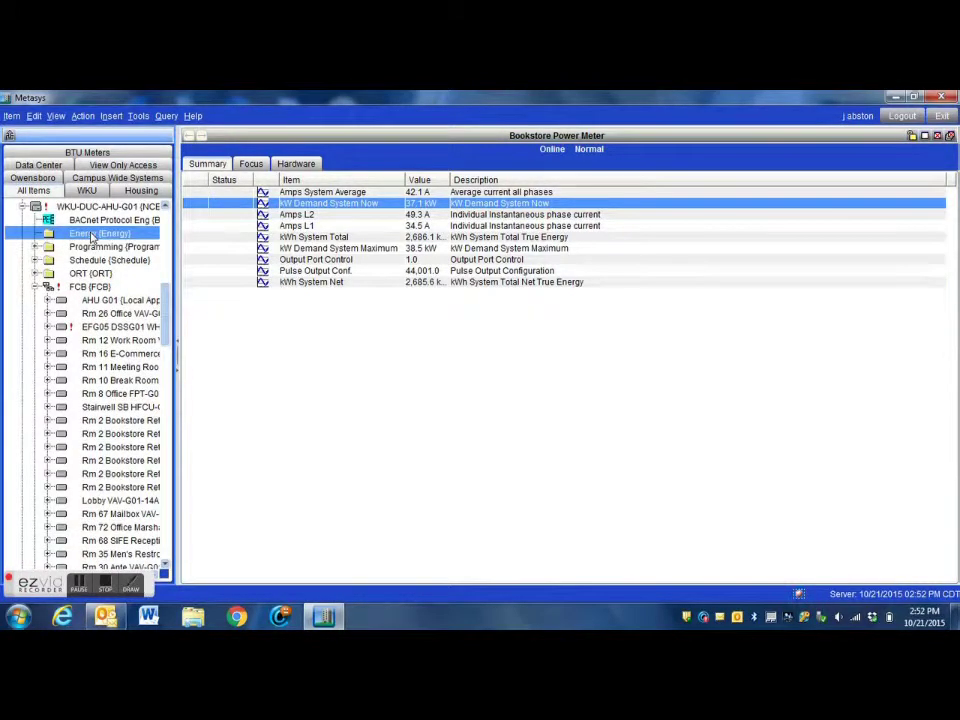
Insert a new DLLR object with the Energy folder as its destination.
click(111, 116)
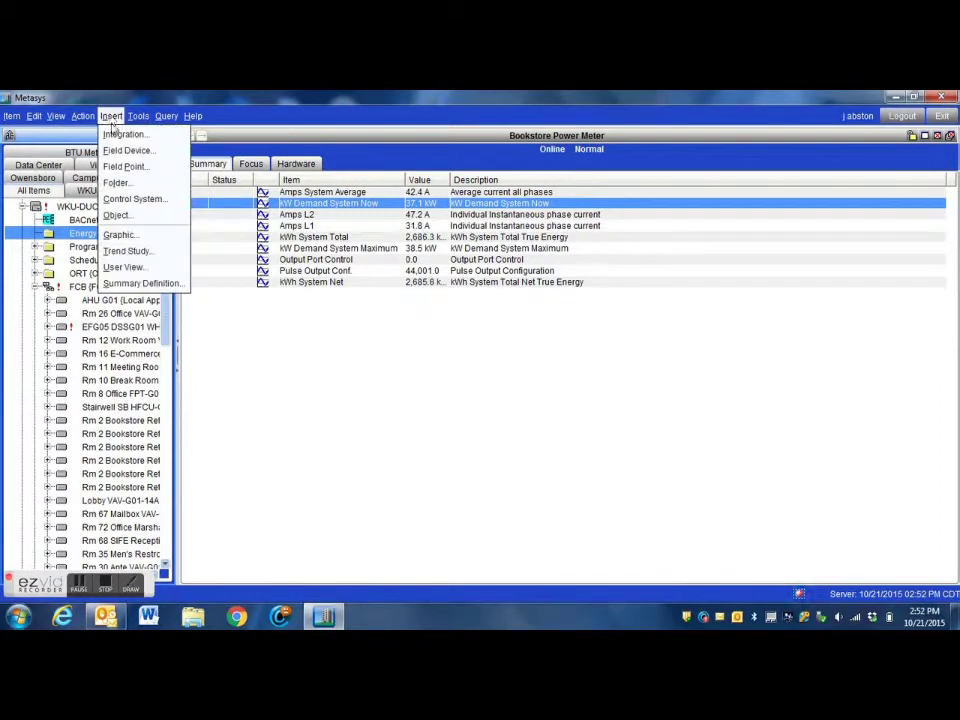
click(117, 216)
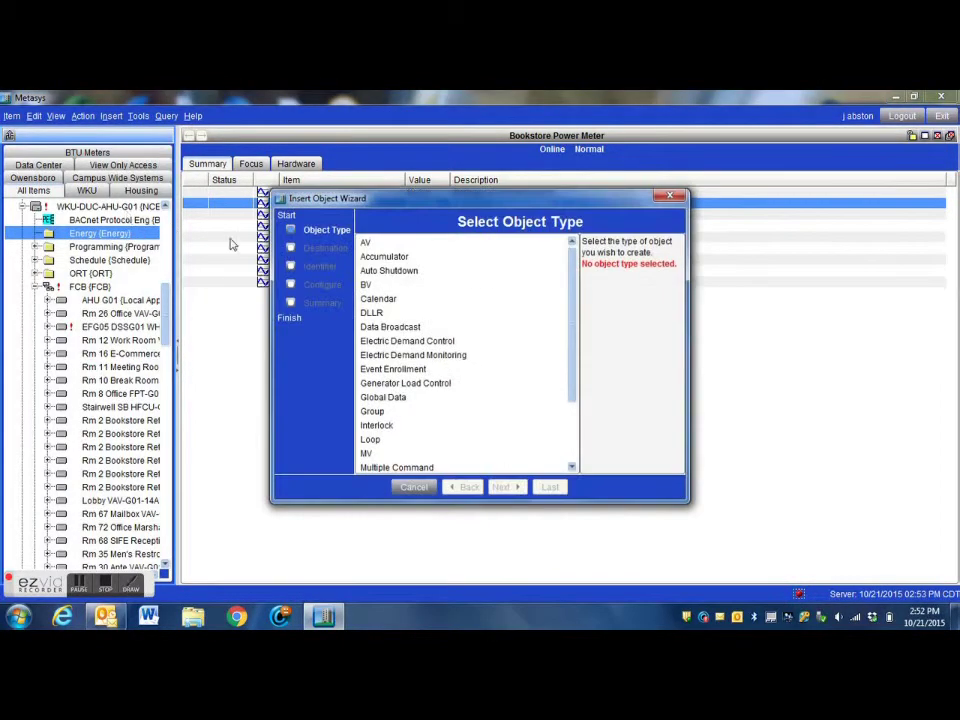
click(378, 316)
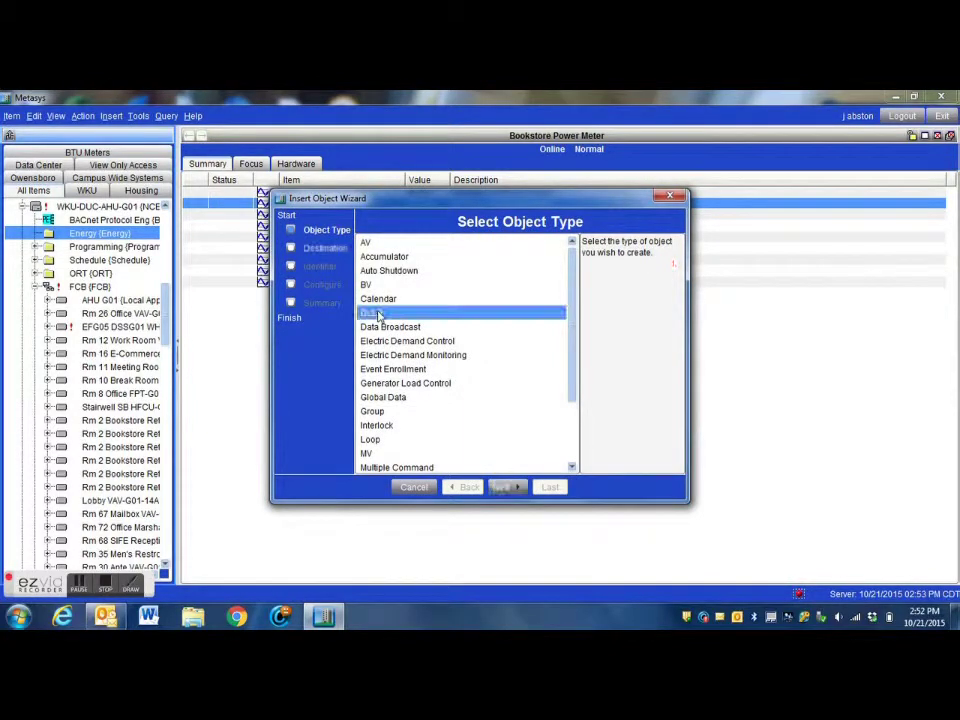
click(515, 488)
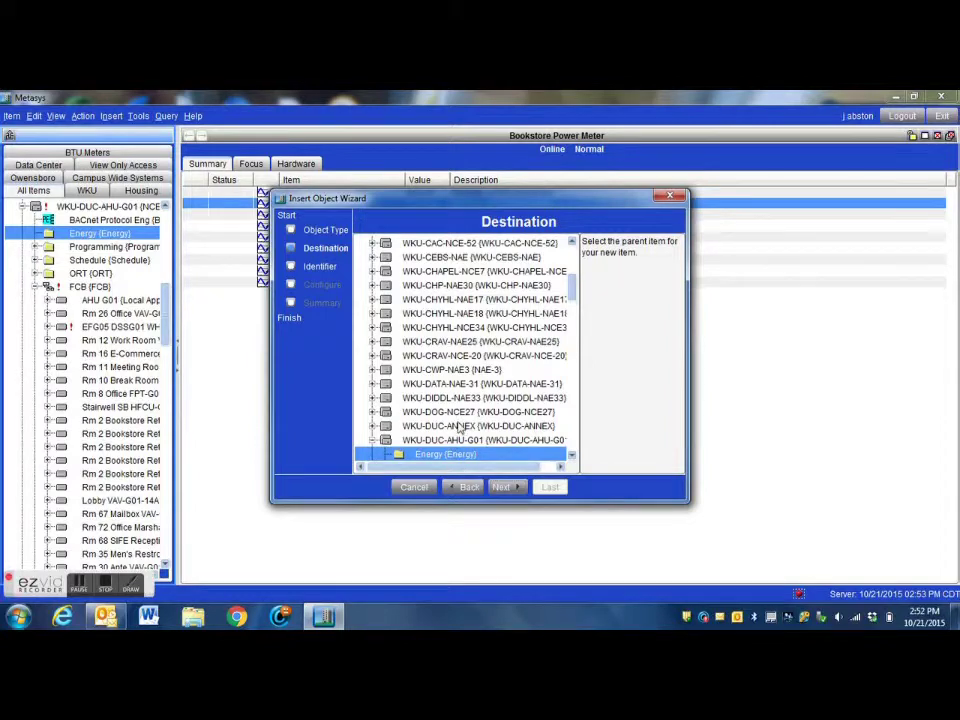
scroll(457, 425, down, 2)
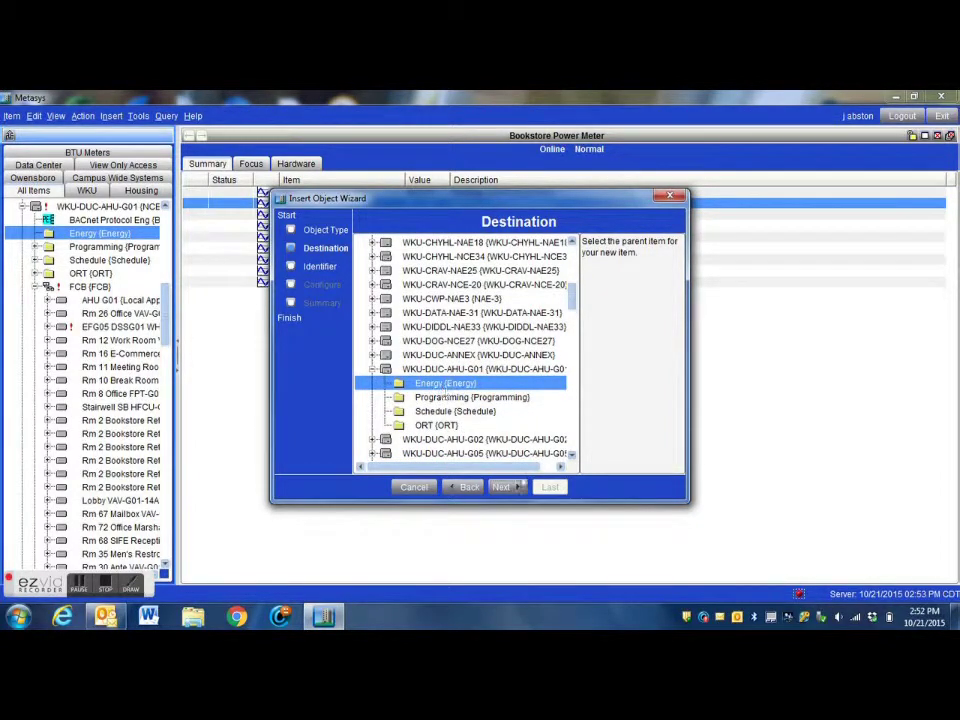
click(516, 489)
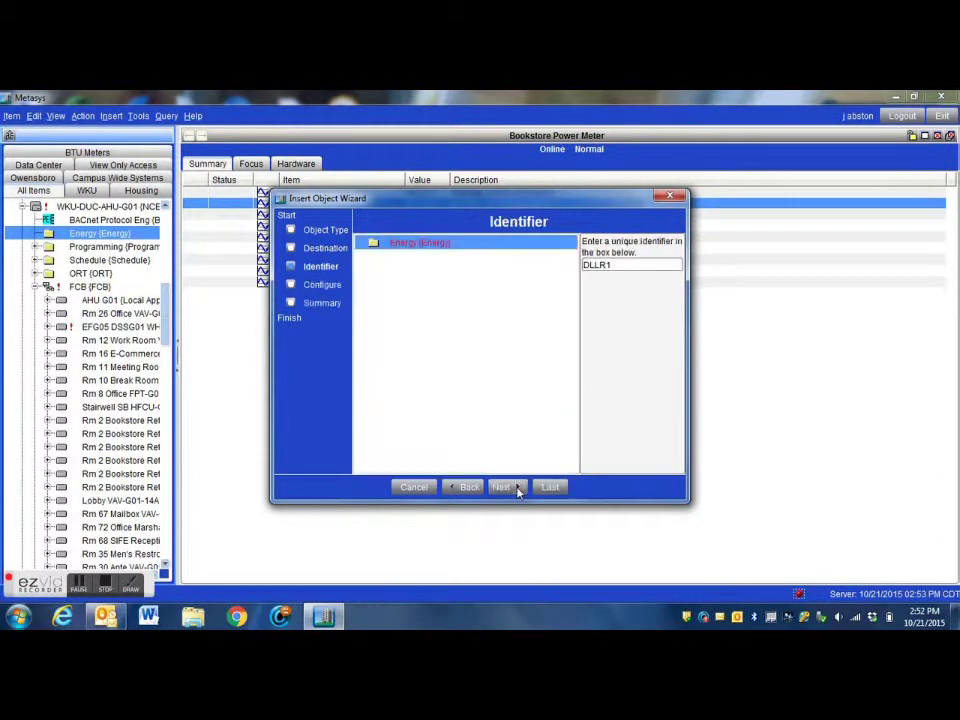
Replace the default identifier DLLR1 with 'Bookstore Utility Profile'.
double_click(616, 265)
text(Bookstore Utility Profile)
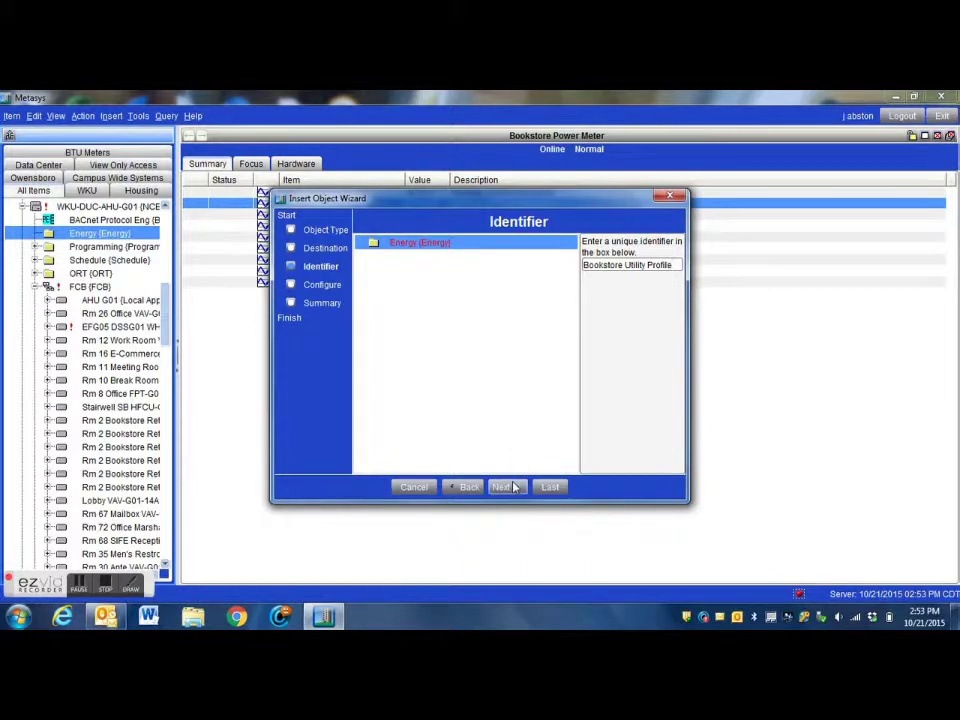
click(505, 486)
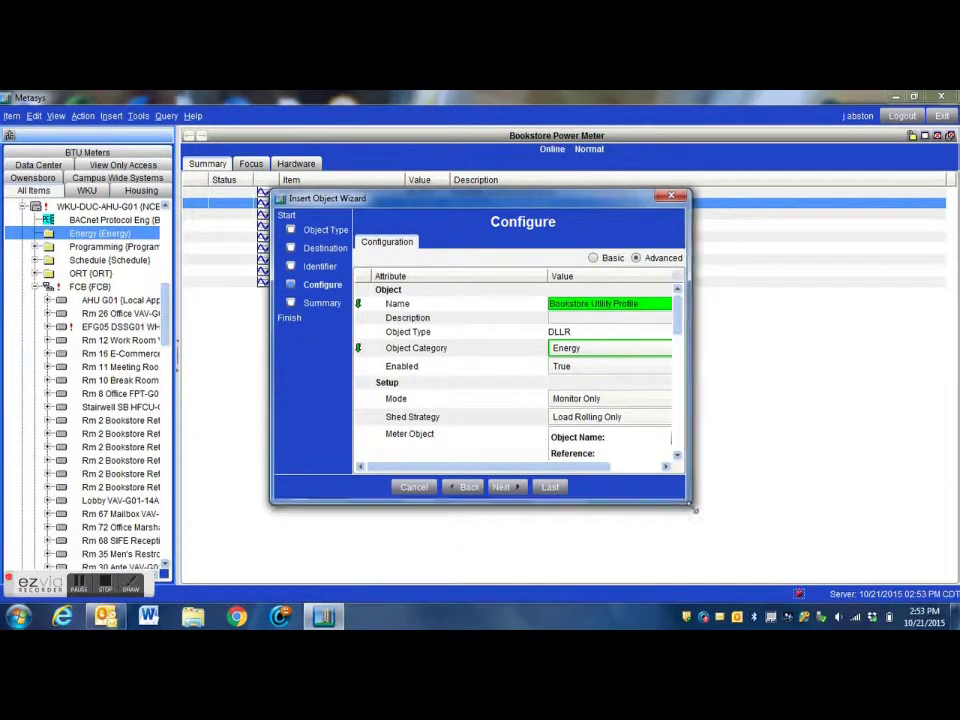
Enlarge and reposition the wizard's Configure page to see all attributes and meter readings.
drag(687, 501, 845, 580)
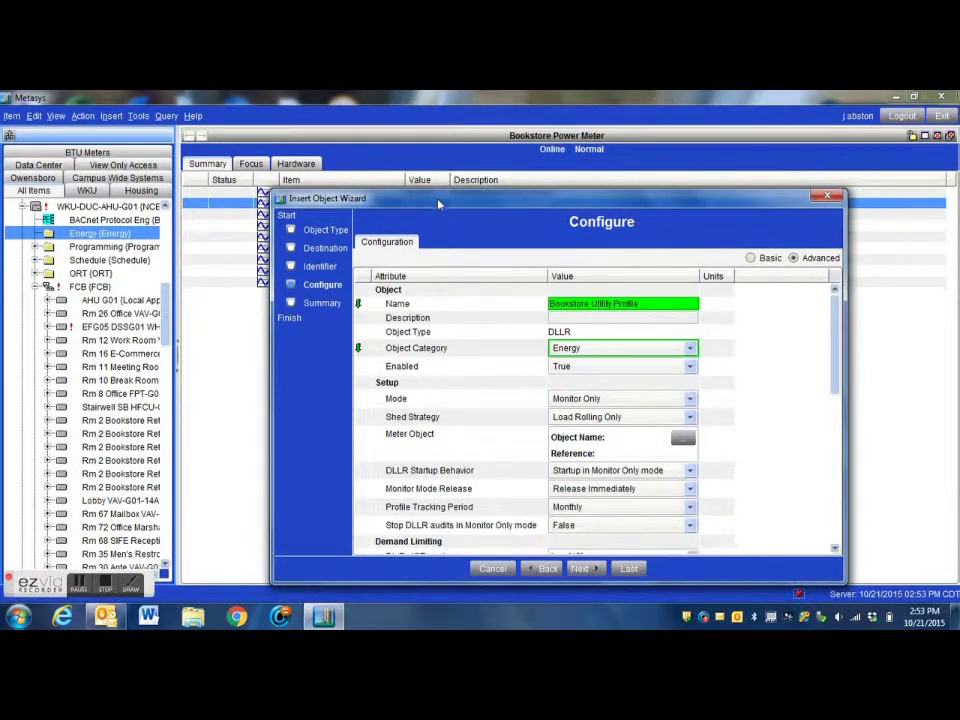
drag(438, 204, 342, 135)
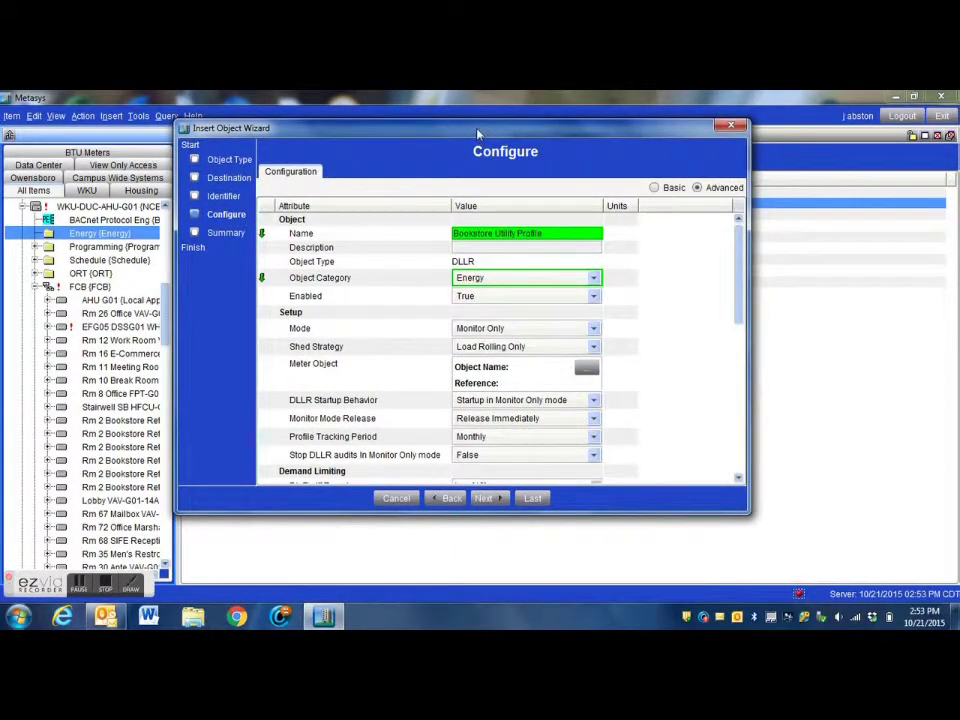
drag(480, 133, 515, 260)
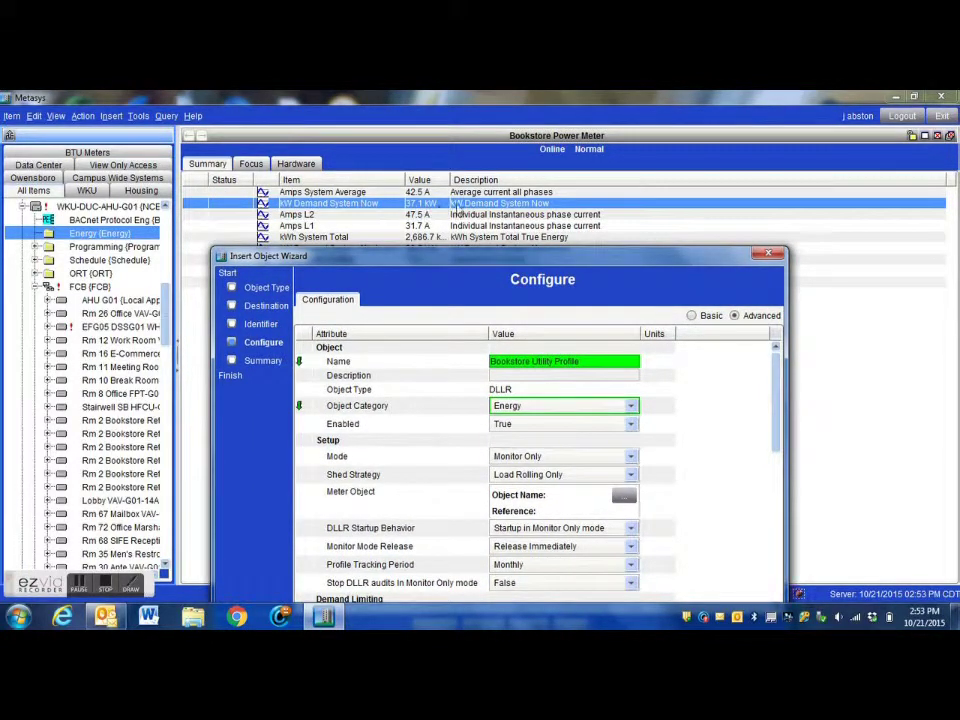
drag(481, 247, 447, 147)
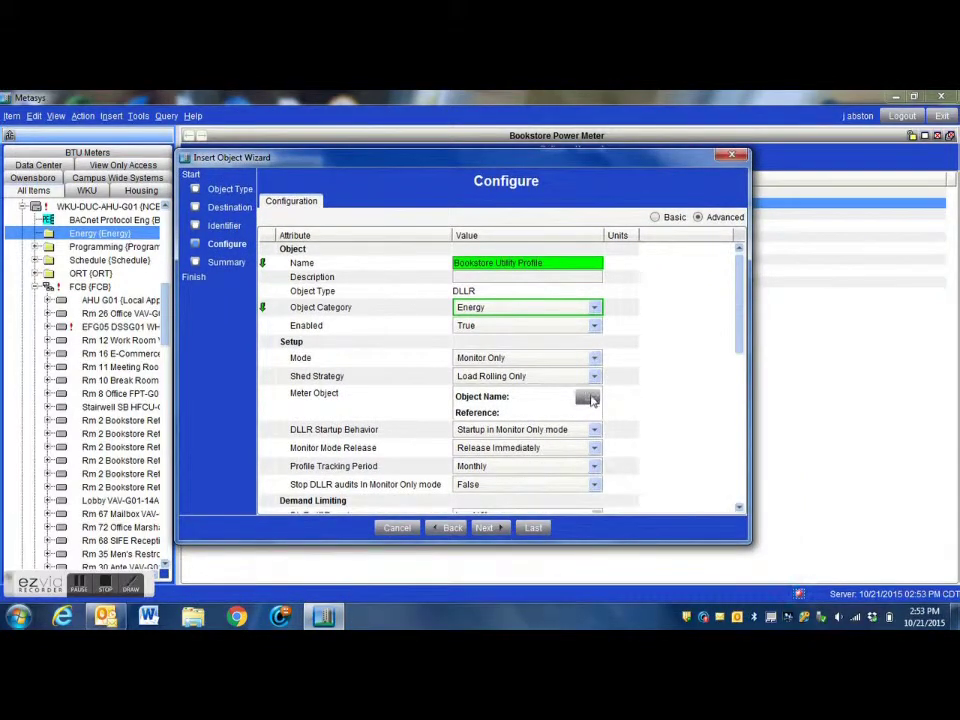
click(589, 398)
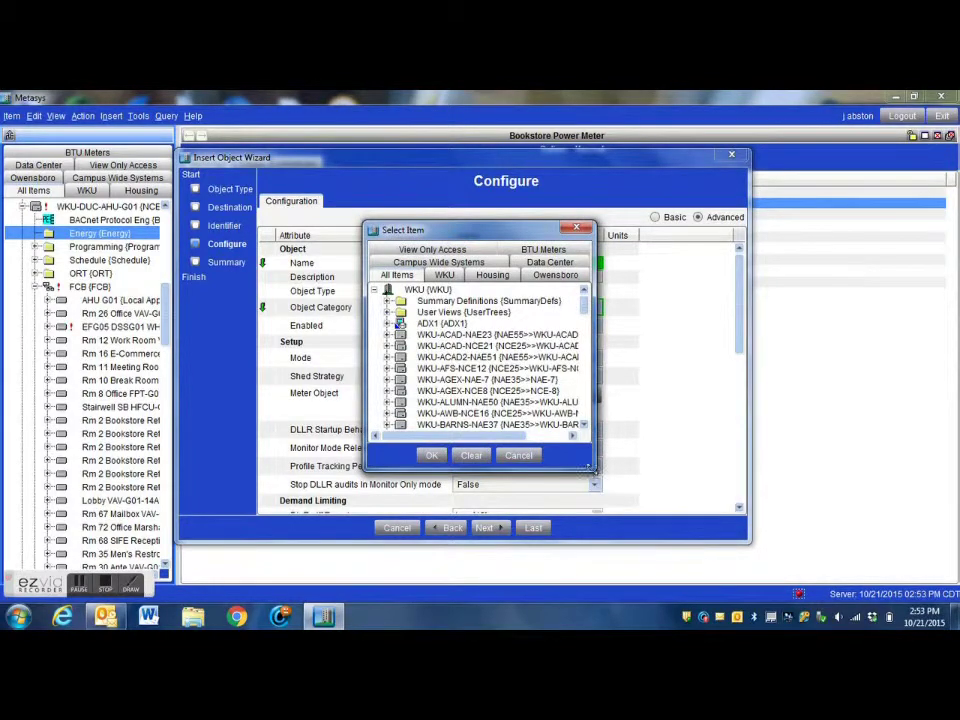
Set the Meter Object to the Bookstore Power Meter's kW Demand System Now (AV-1010) point.
drag(593, 467, 729, 567)
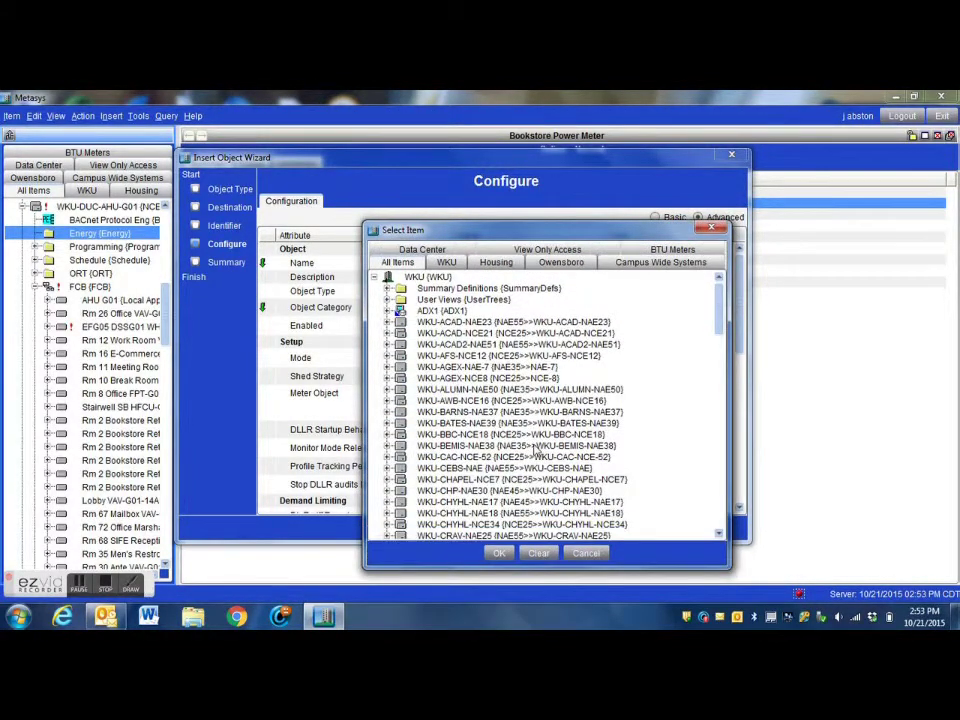
scroll(537, 452, down, 6)
scroll(527, 434, down, 2)
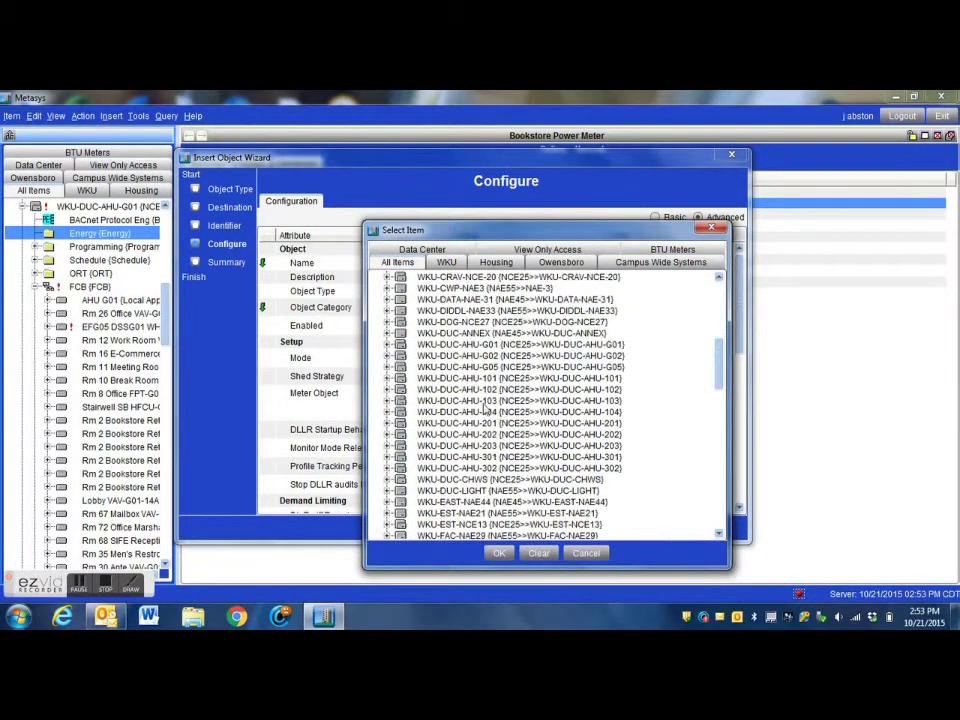
click(388, 344)
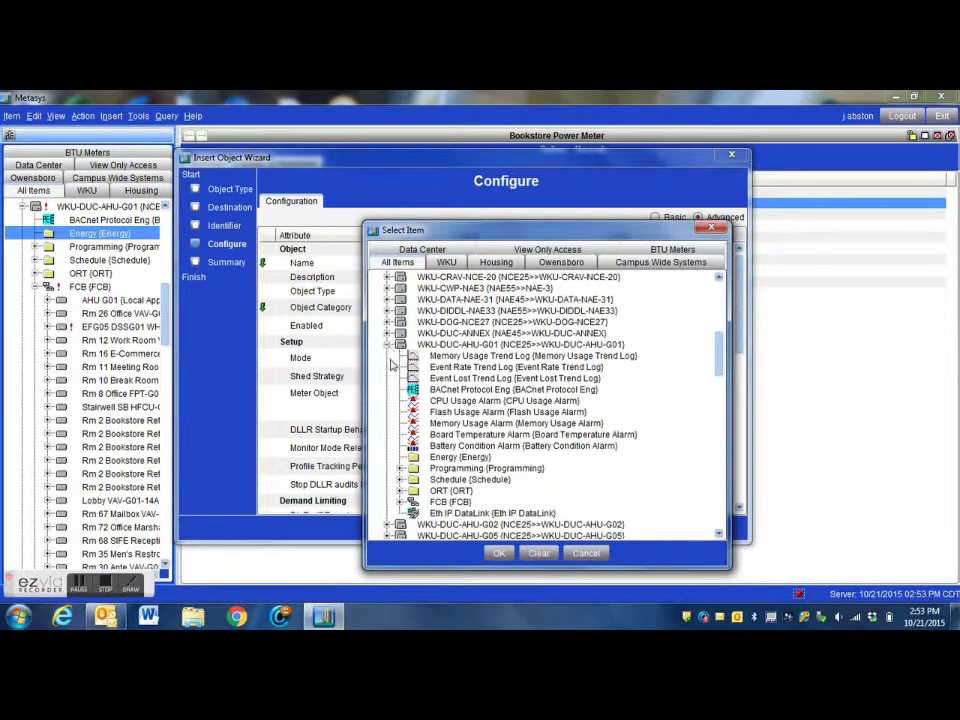
scroll(393, 360, down, 2)
scroll(395, 366, down, 2)
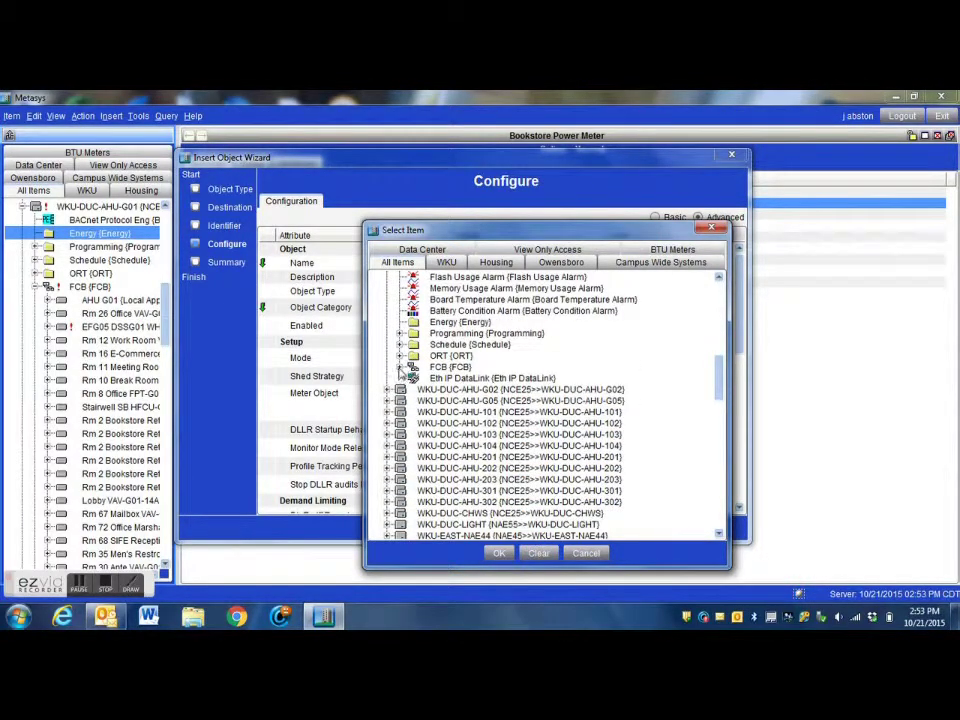
click(400, 367)
scroll(410, 368, down, 6)
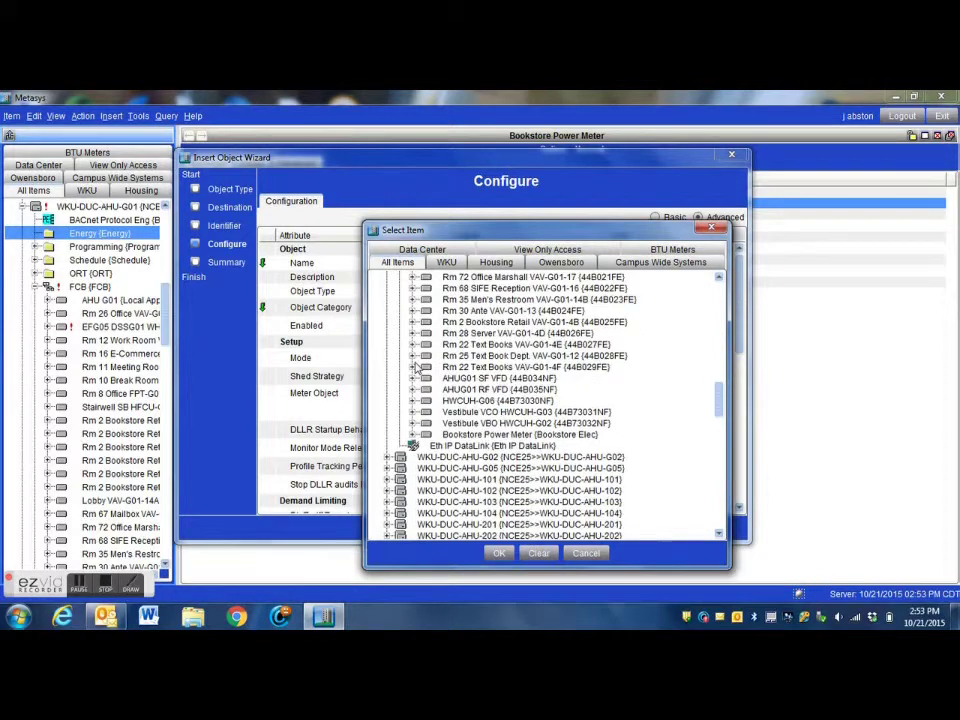
scroll(414, 390, down, 1)
click(413, 401)
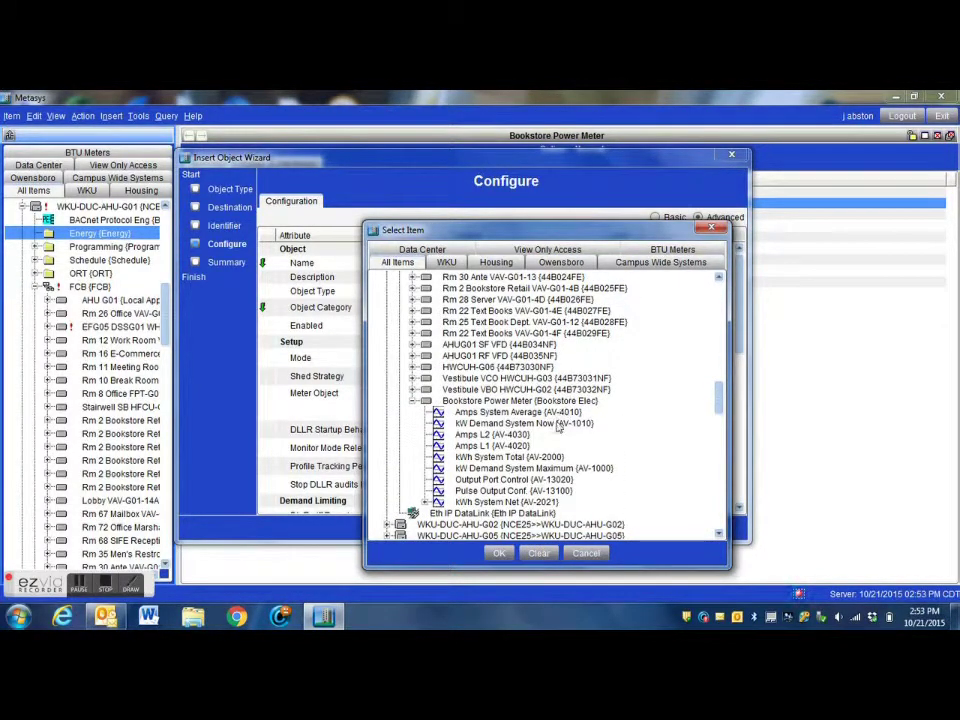
click(542, 424)
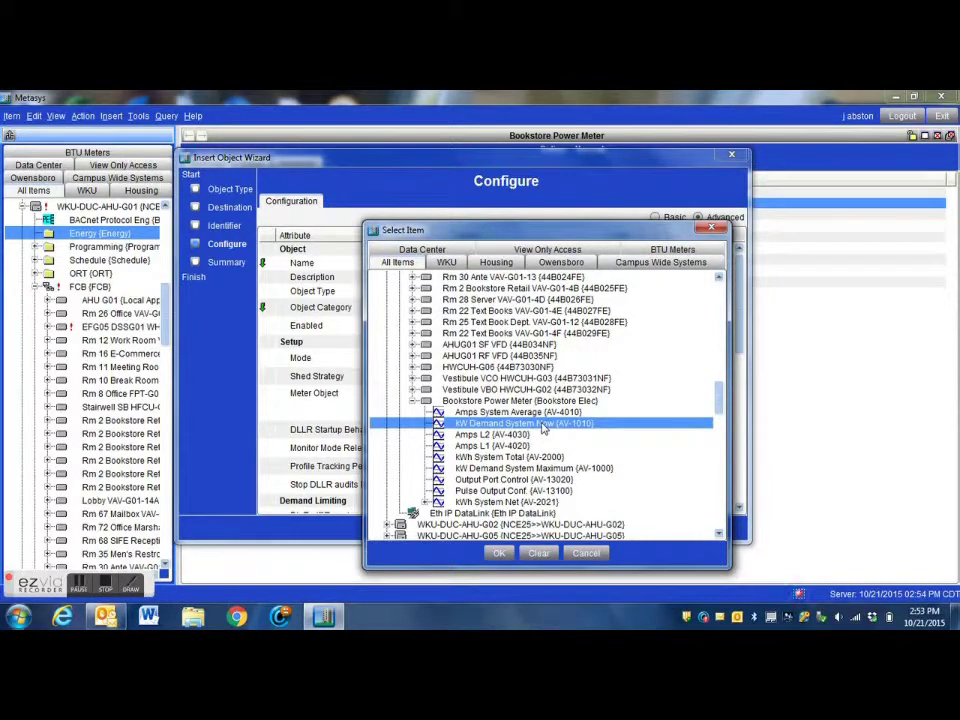
click(498, 554)
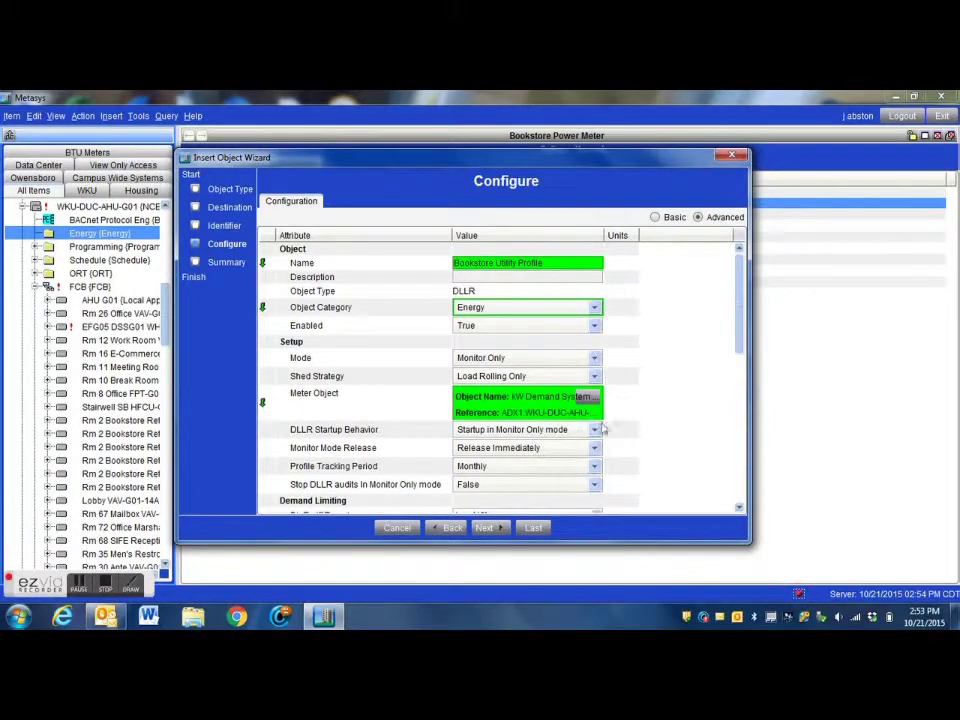
Finish the wizard to create the Bookstore Utility Profile DLLR with no extensions.
scroll(658, 393, down, 3)
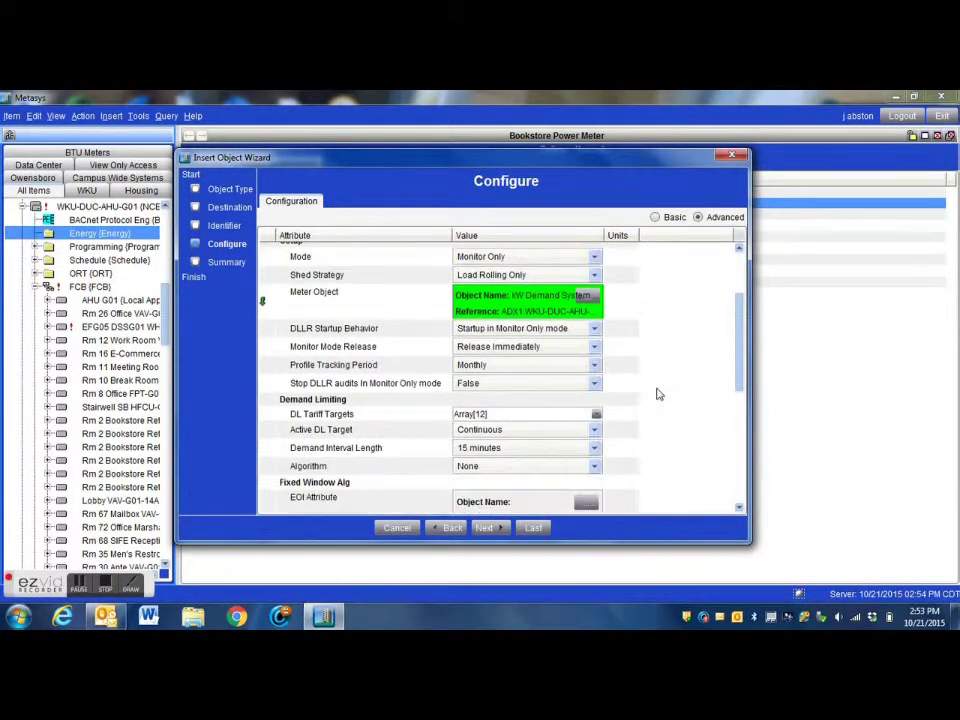
scroll(658, 393, down, 5)
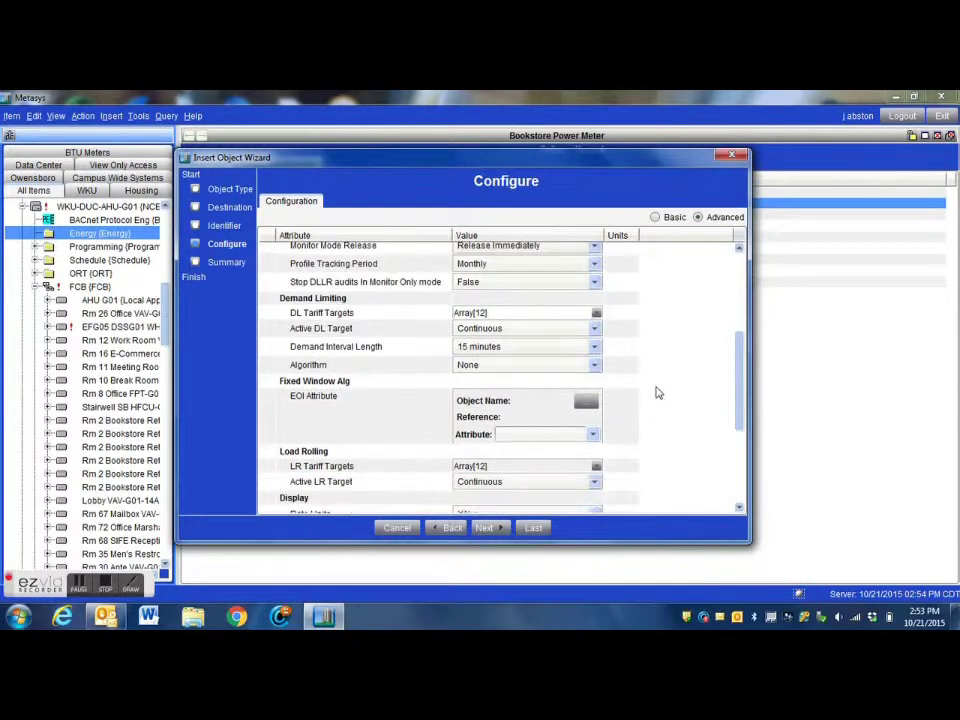
scroll(658, 393, down, 1)
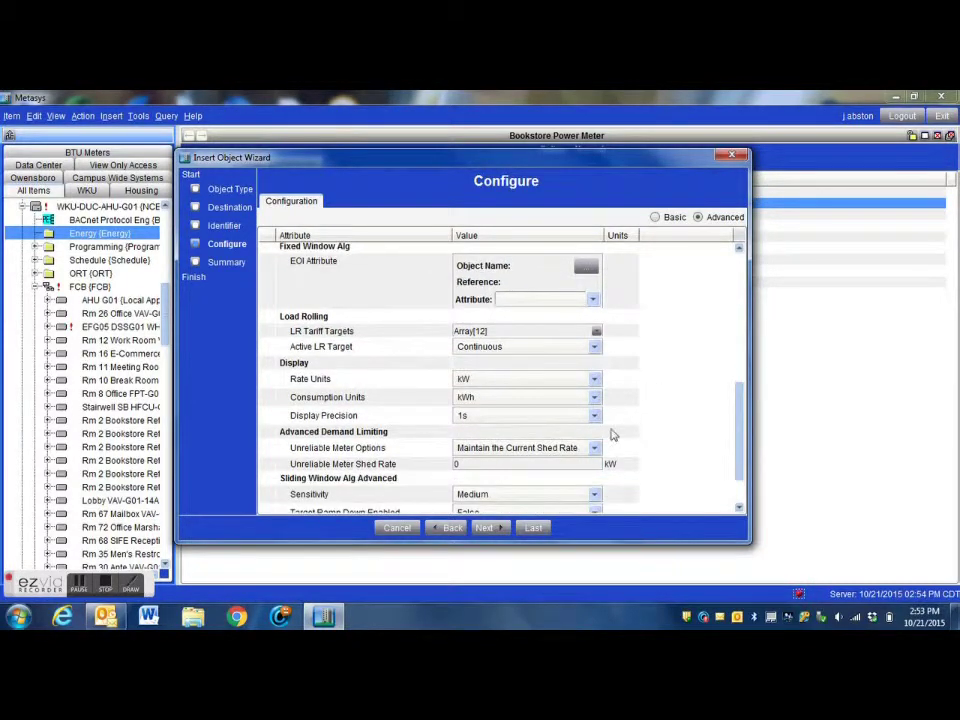
click(490, 528)
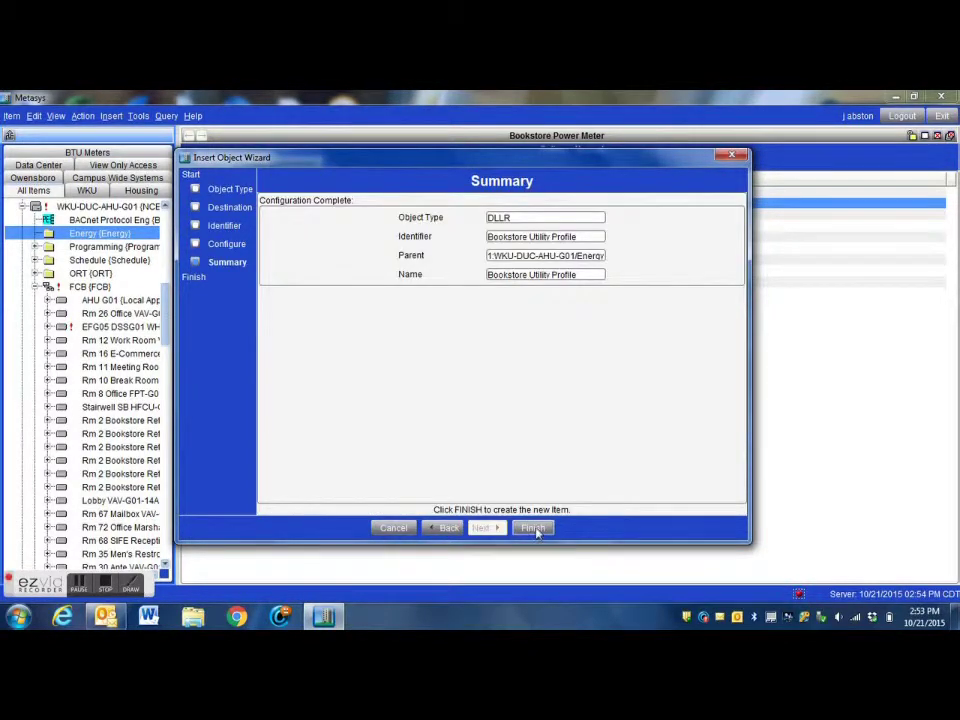
click(534, 528)
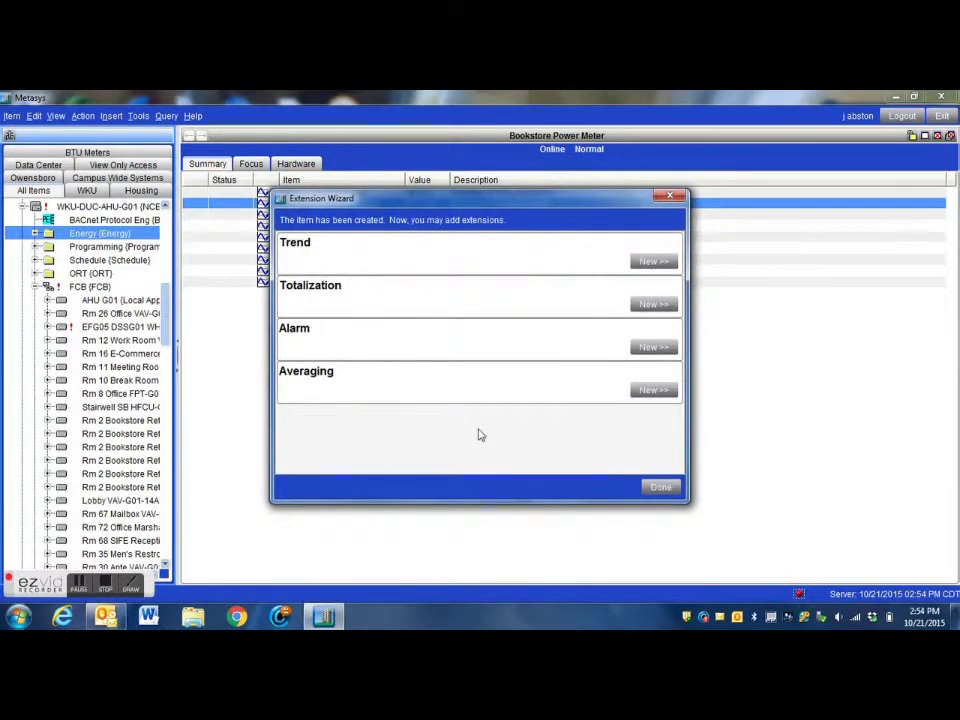
click(657, 490)
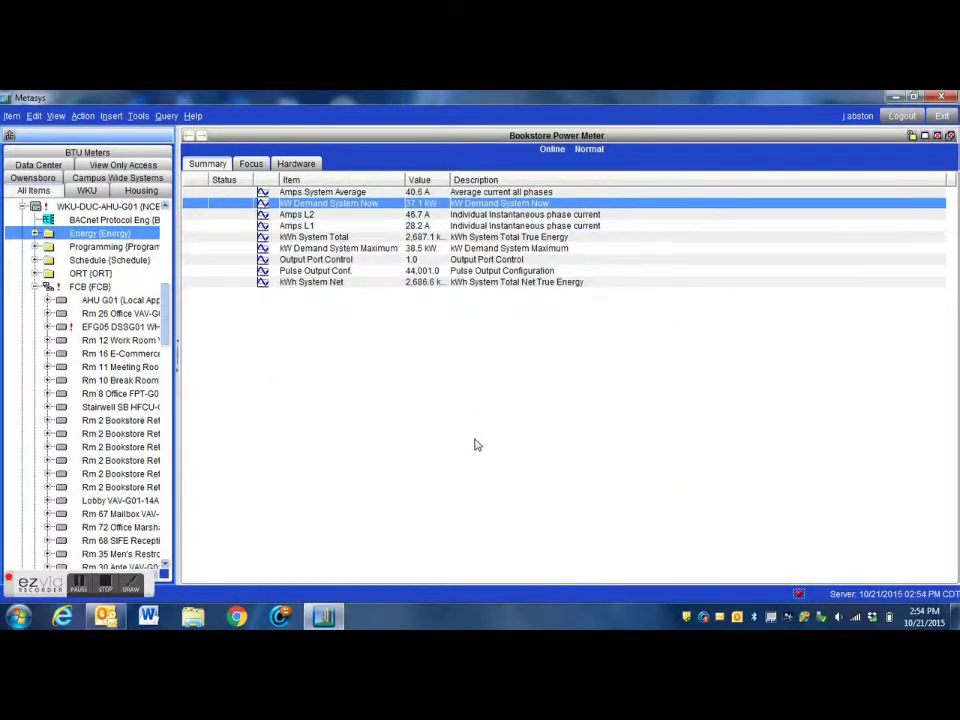
Open Bookstore Utility Profile from the Energy folder and view its Profile tab.
click(35, 233)
click(92, 247)
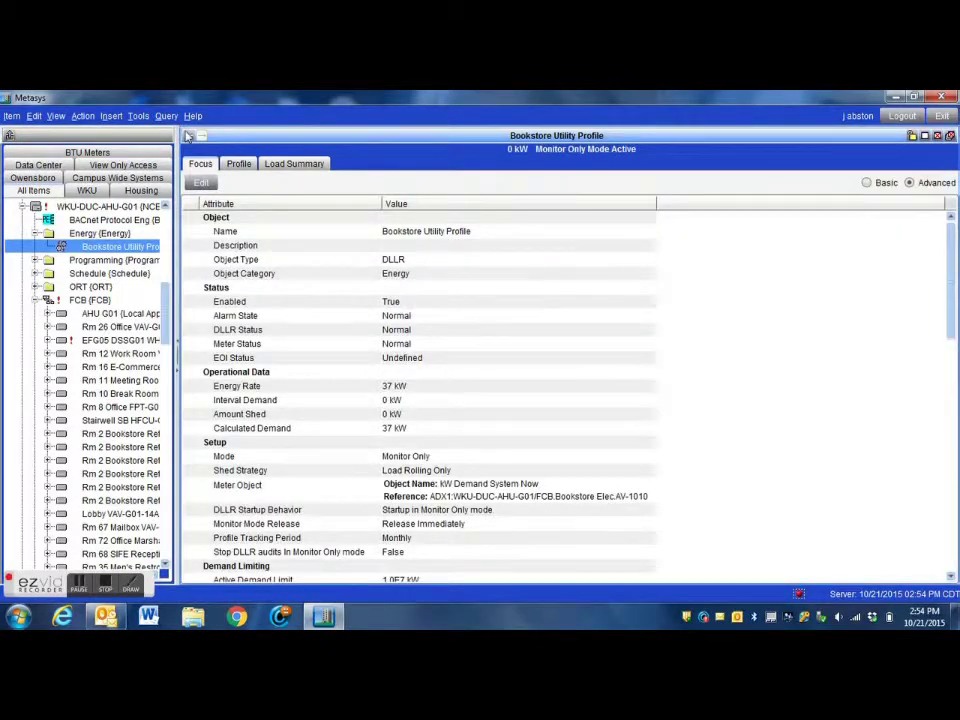
click(238, 164)
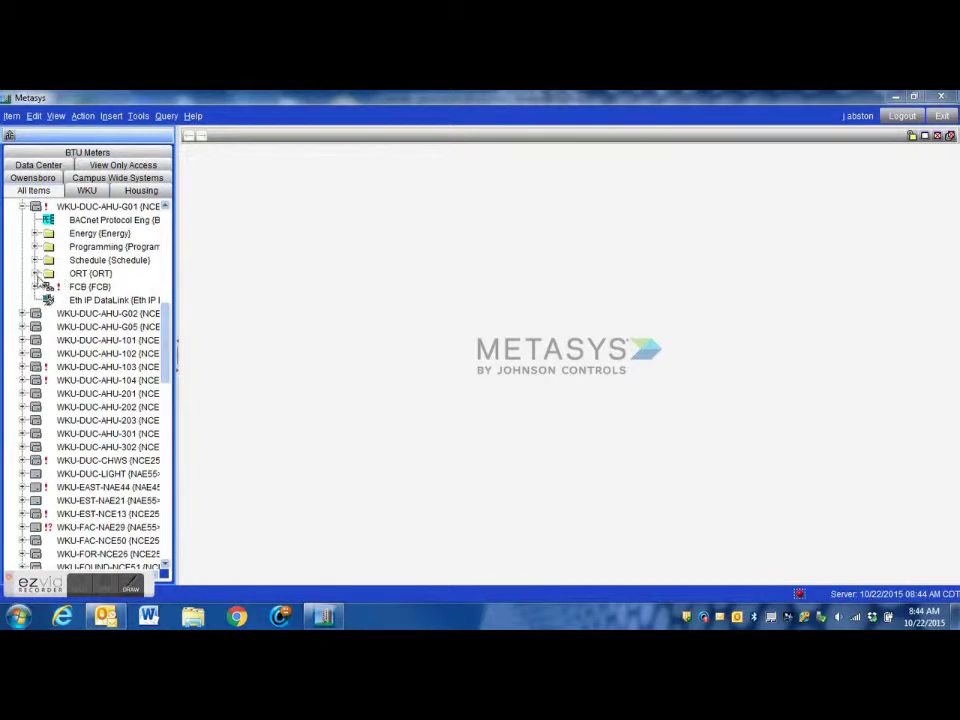
Reopen the Bookstore Utility Profile's Profile data showing 294 kWh and a 37 kW peak.
click(35, 233)
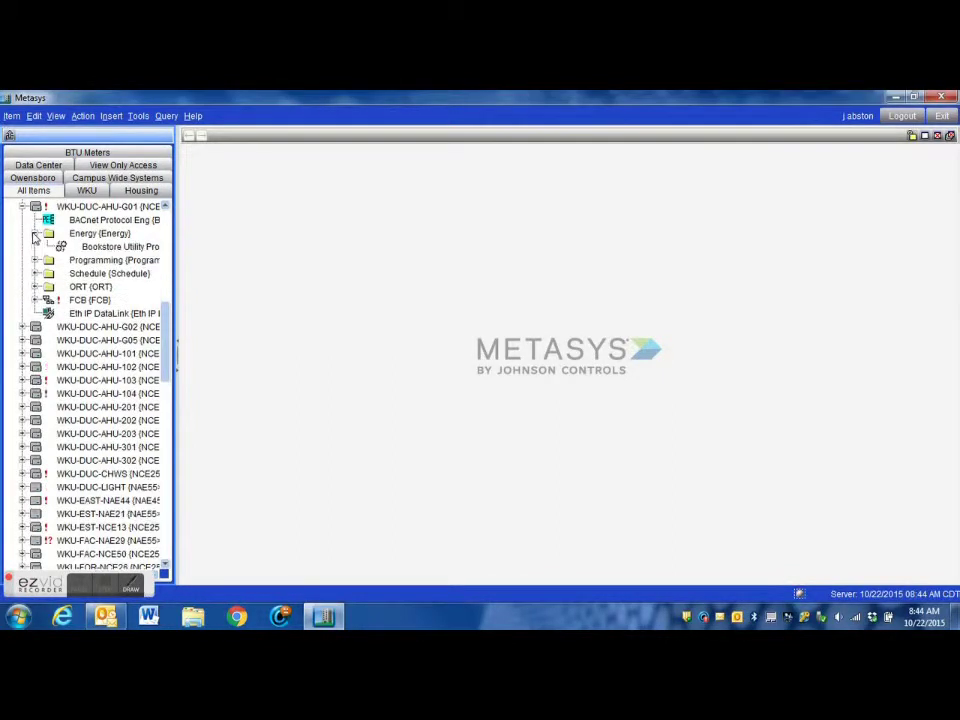
double_click(95, 249)
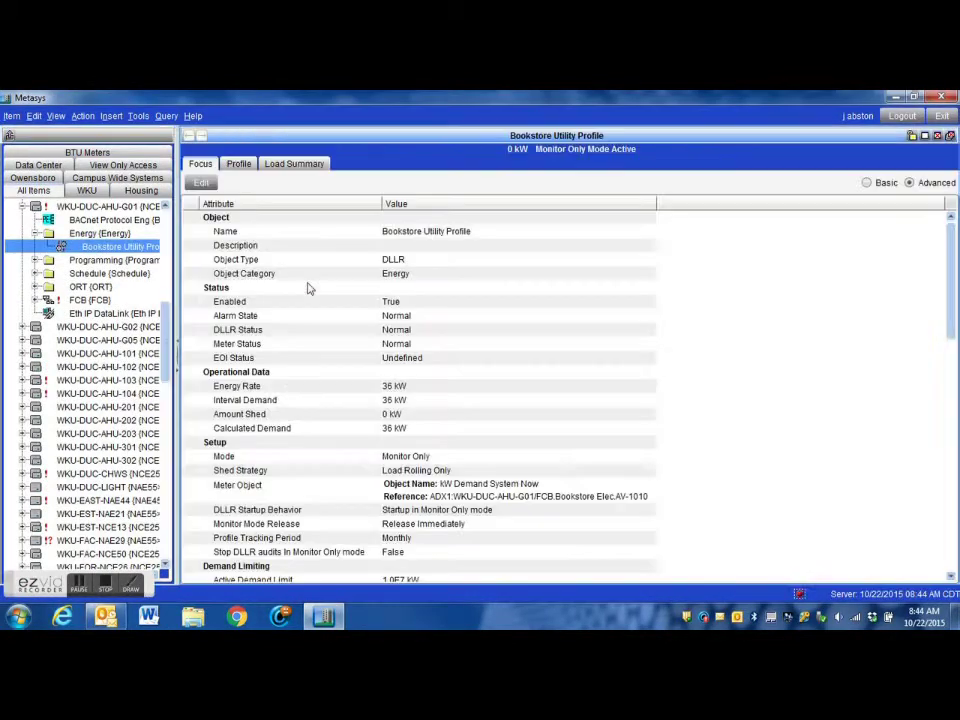
click(240, 166)
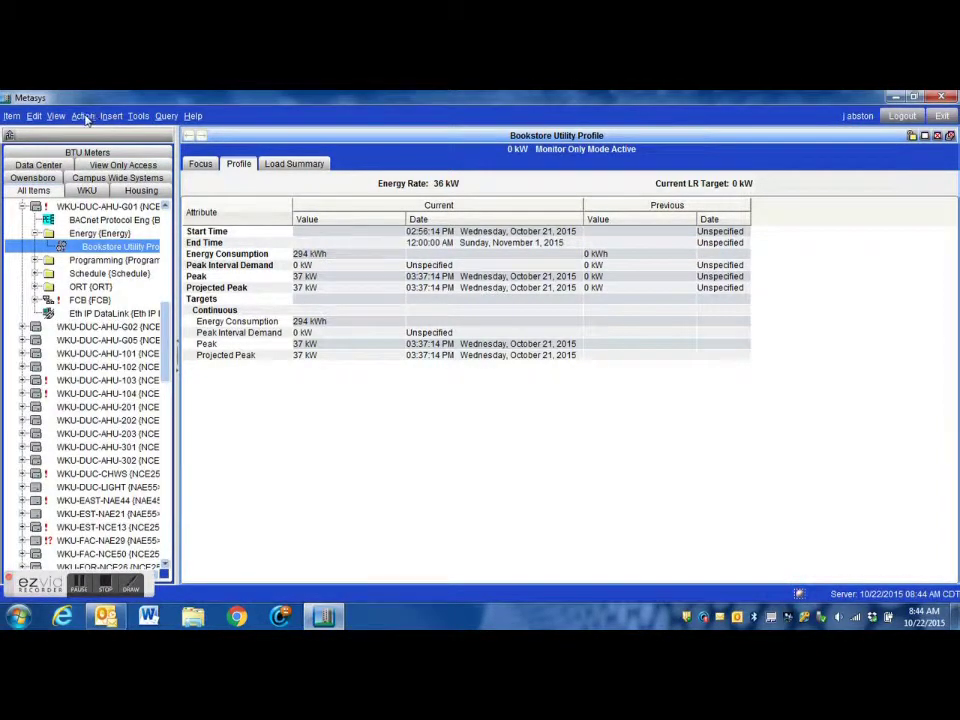
click(55, 116)
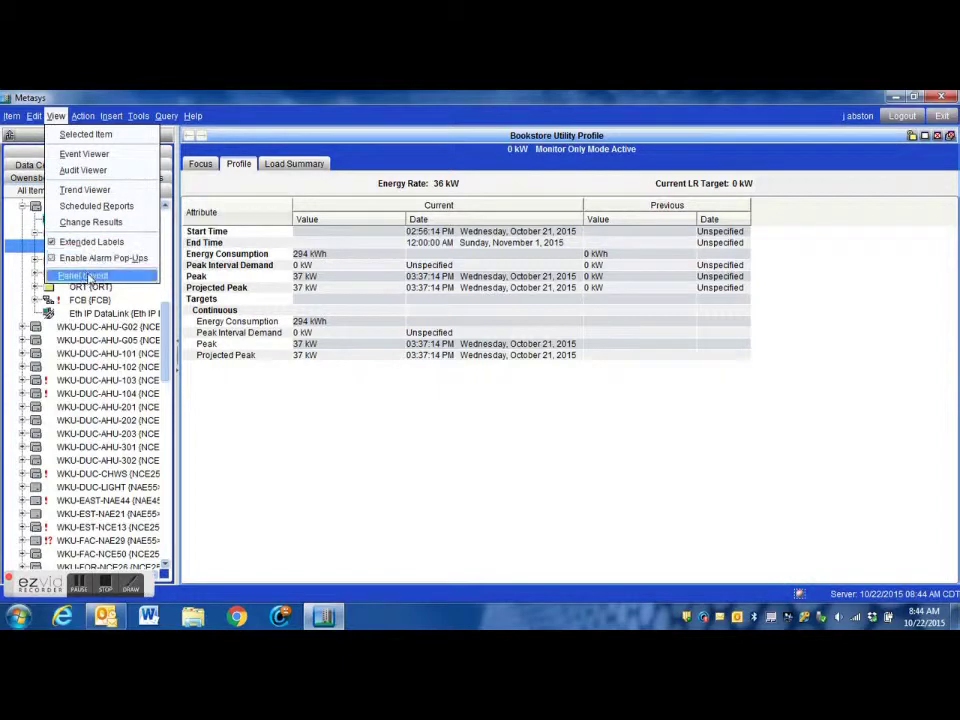
Use a Two Panel Horizontal layout with the Bookstore Power Meter loaded in the lower panel.
mouse_move(110, 275)
click(202, 297)
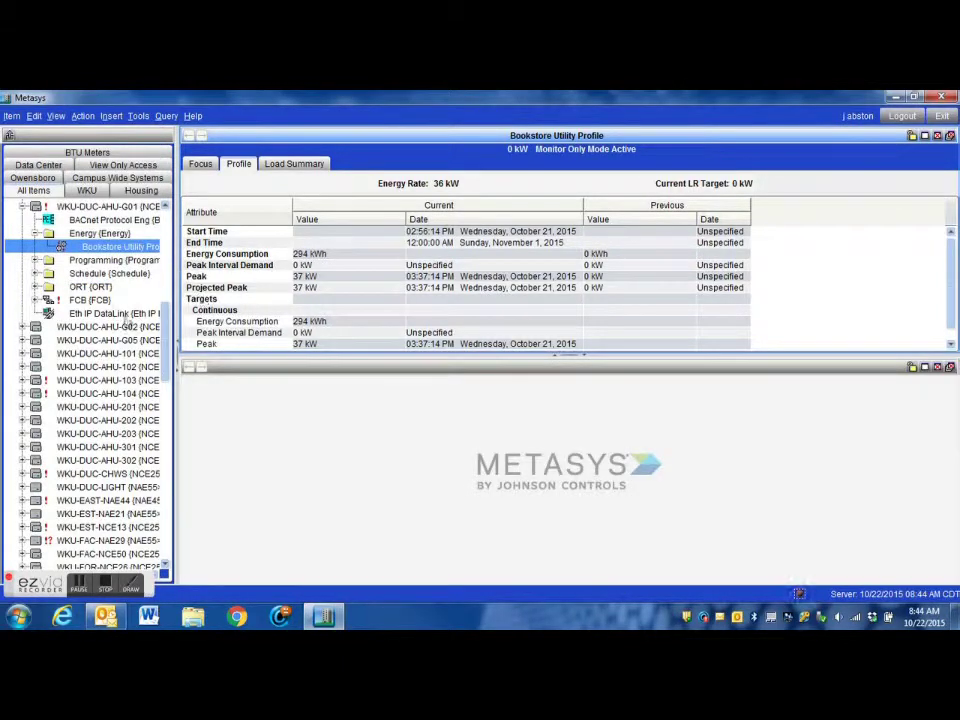
click(35, 300)
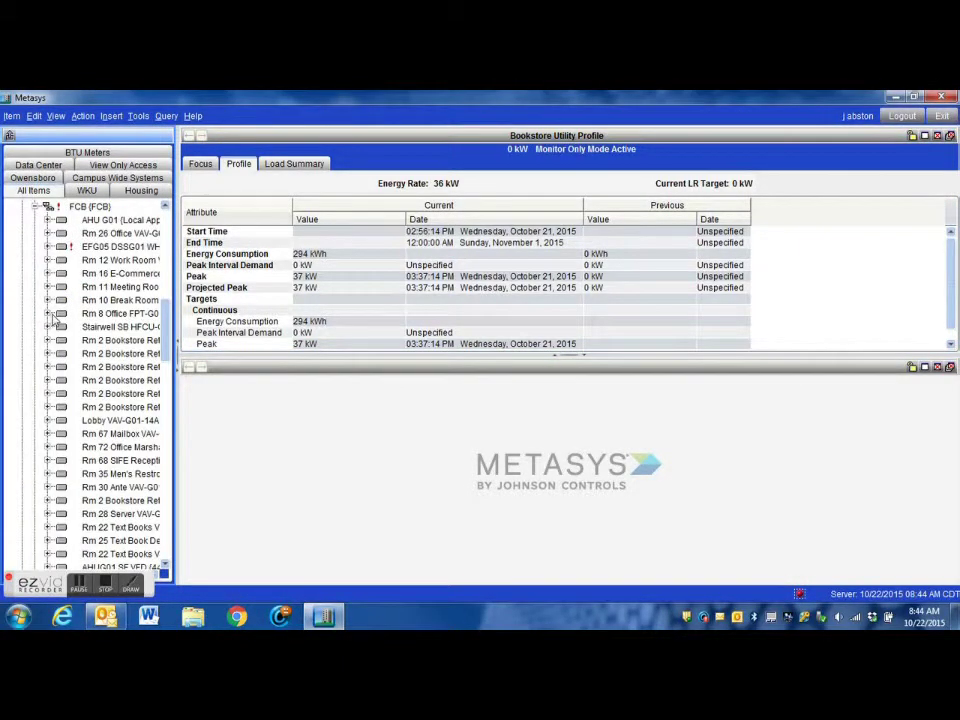
scroll(56, 320, down, 7)
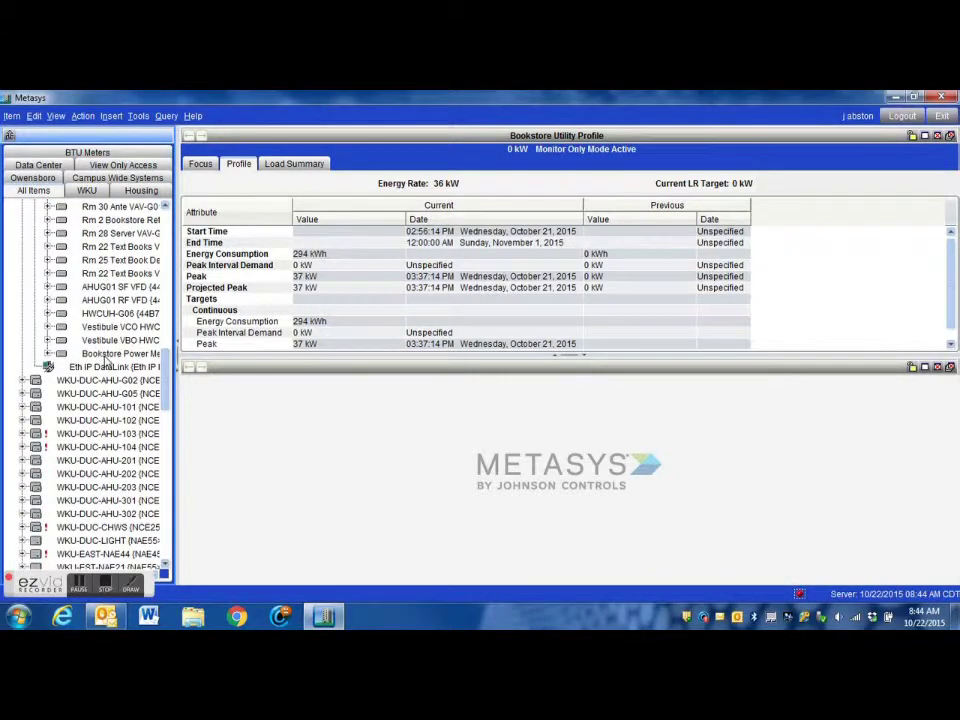
click(121, 354)
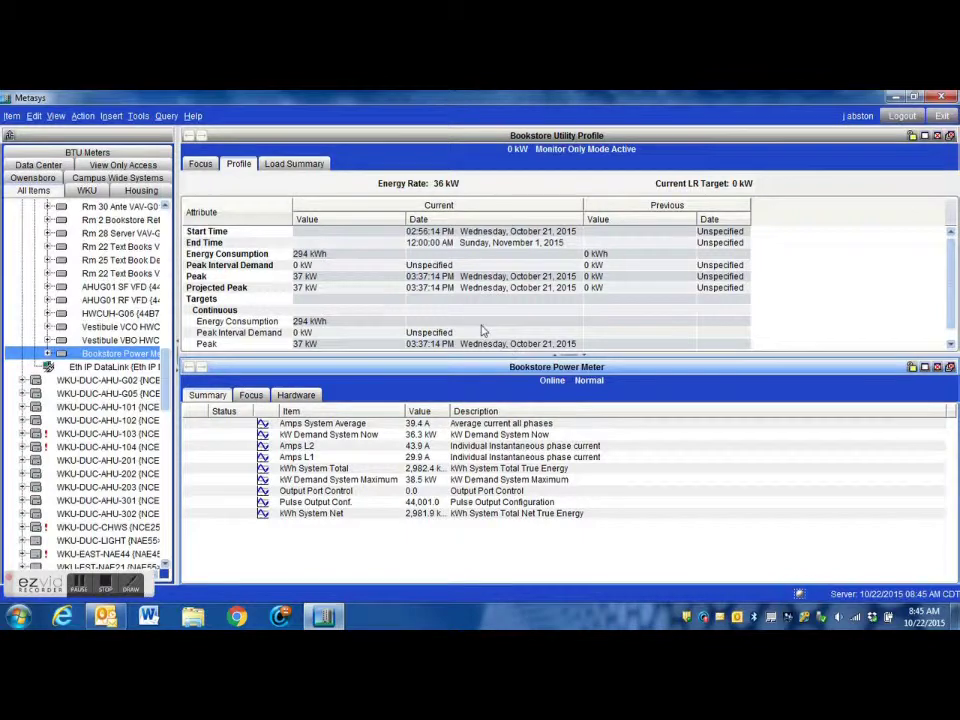
click(200, 166)
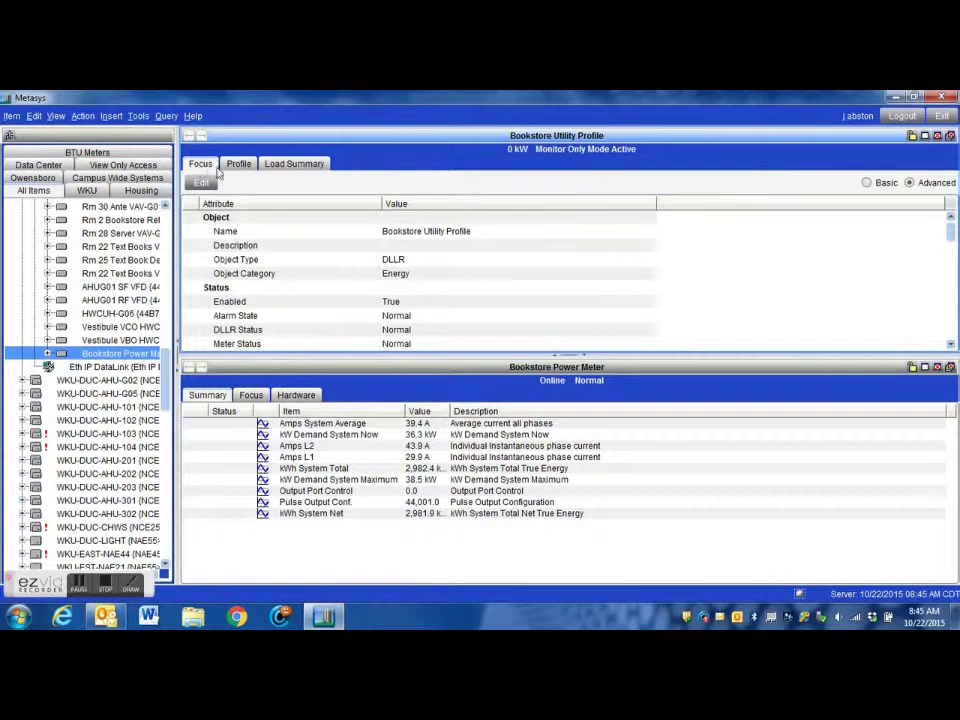
Scroll to the profile's Meter Object and highlight the live kW Demand System Now reading (36.2 kW).
scroll(470, 280, down, 5)
scroll(505, 286, down, 2)
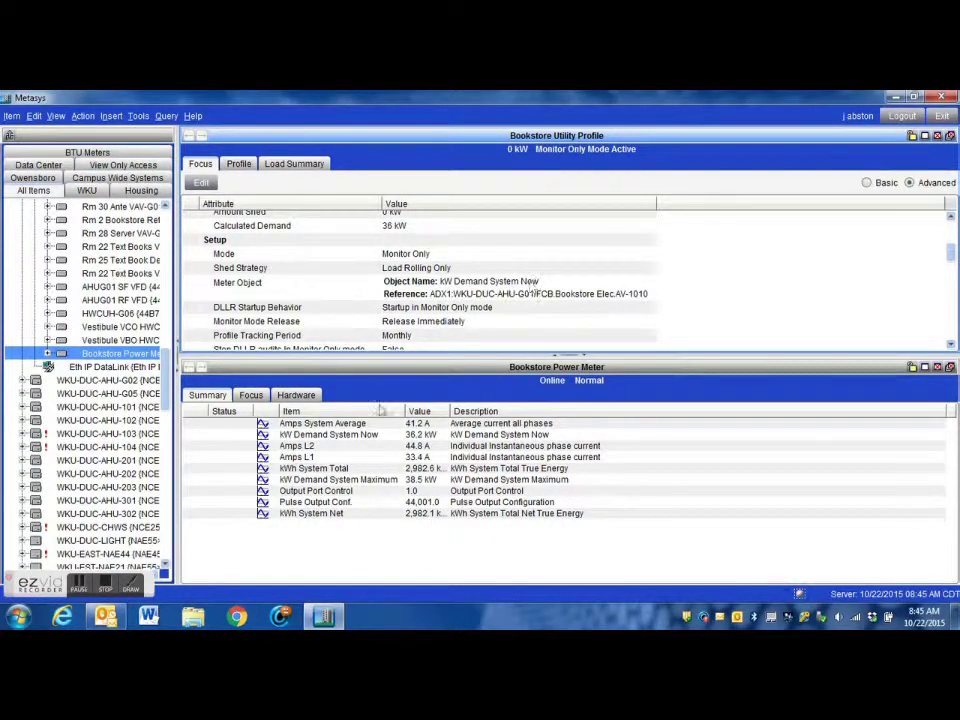
click(434, 436)
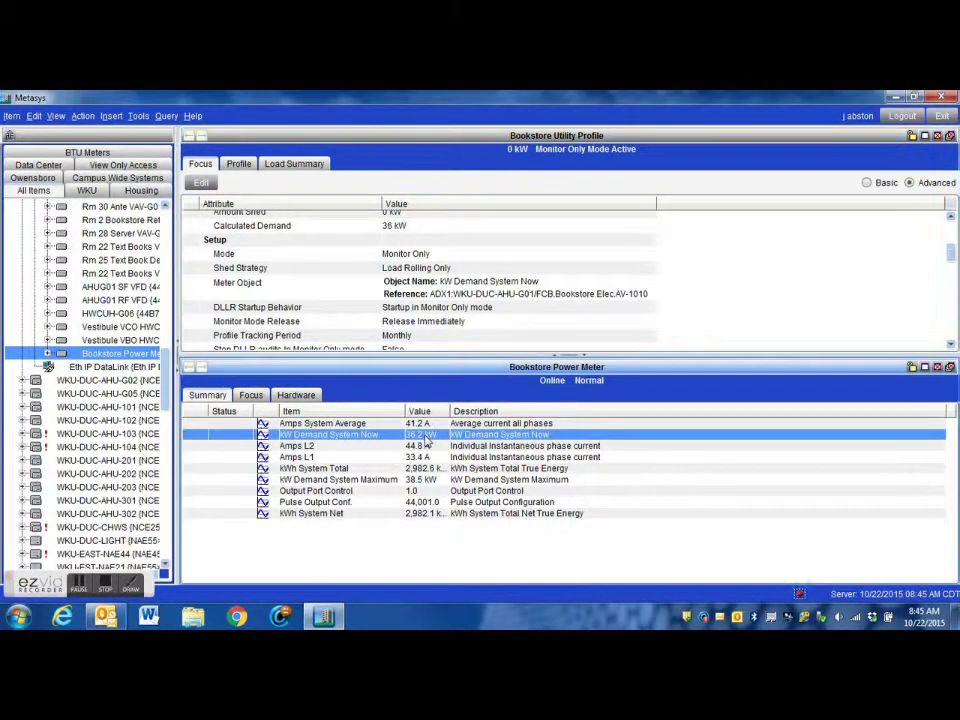